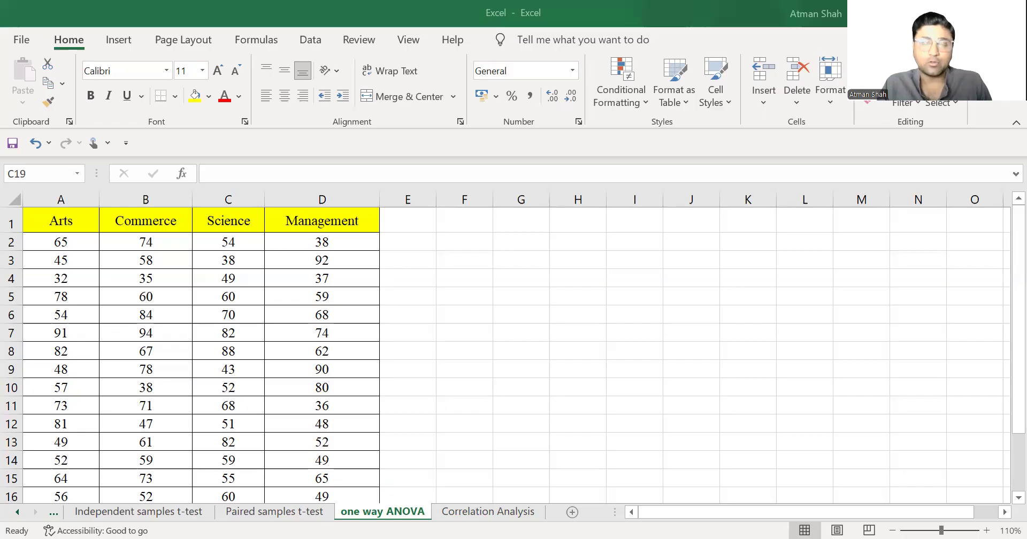
Select the Arts, Commerce, Science and Management columns to check their totals.
left_click(62, 199)
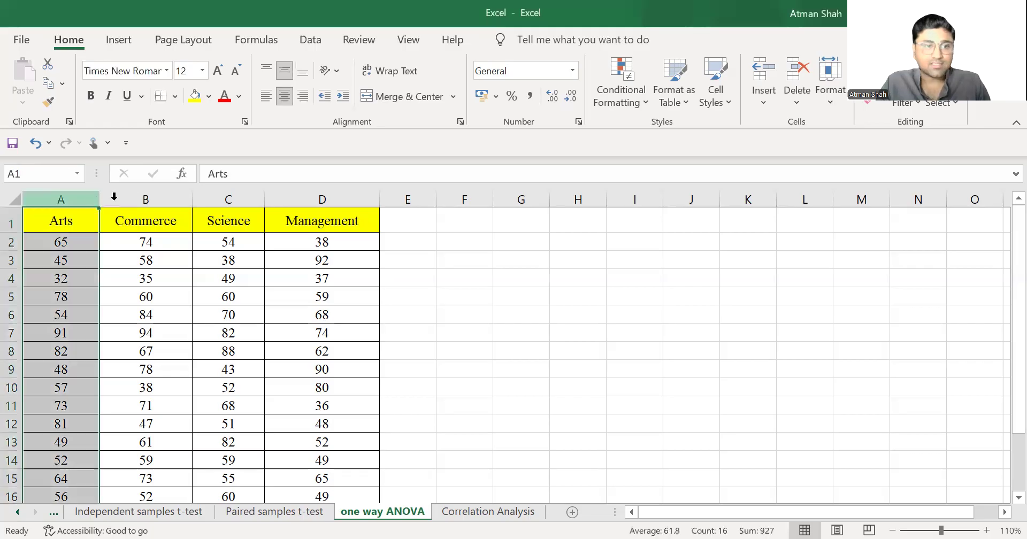
left_click(144, 199)
left_click(228, 199)
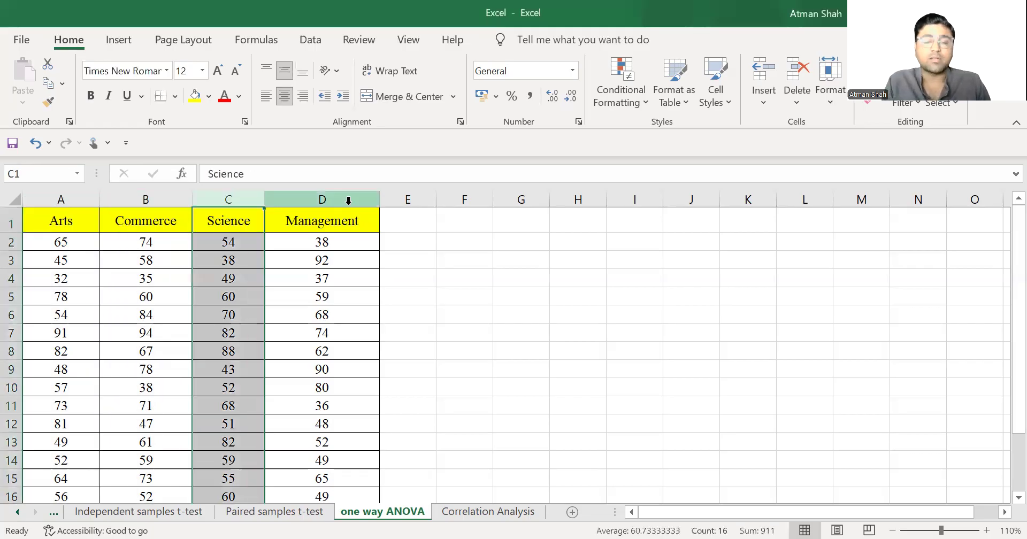
left_click(348, 200)
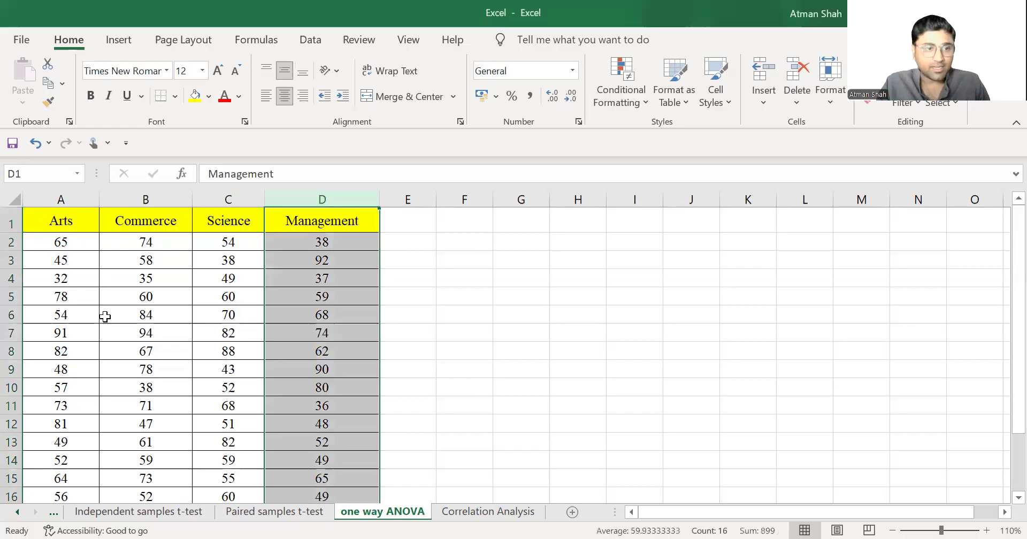
scroll(96, 417, "down", 1)
scroll(326, 341, "up", 1)
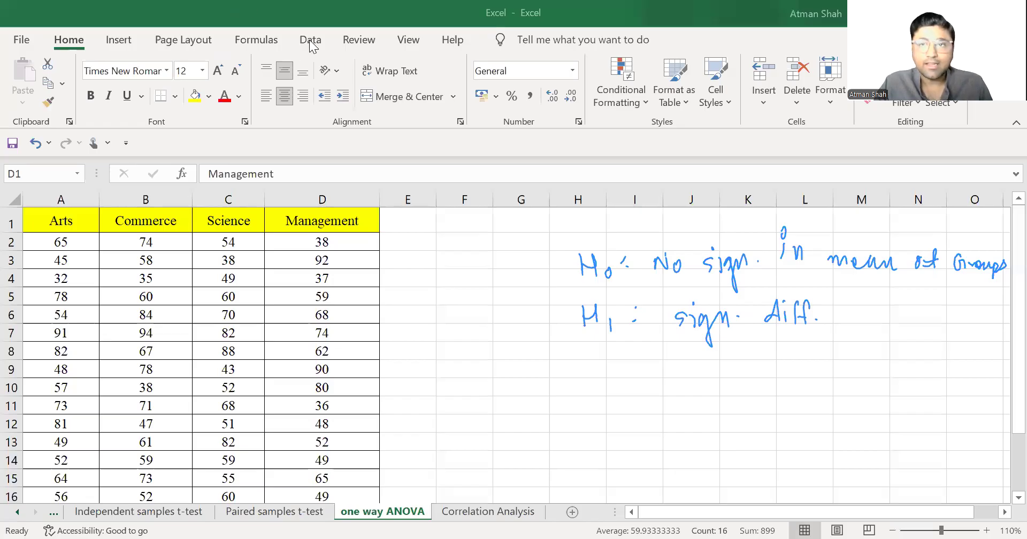
Choose Anova: Single Factor from Data Analysis, using input range $A$1:$D$16.
left_click(810, 80)
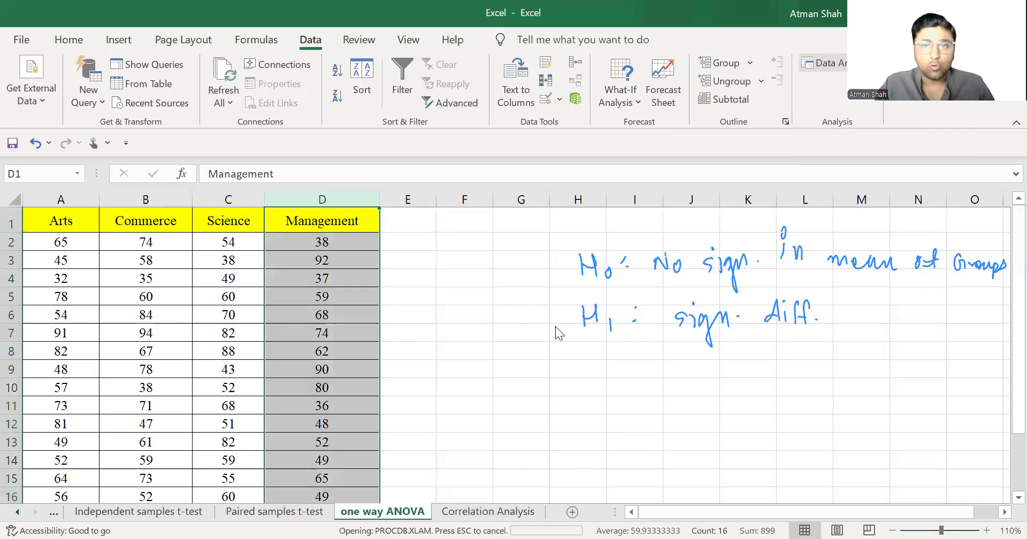
scroll(555, 327, "up", 1)
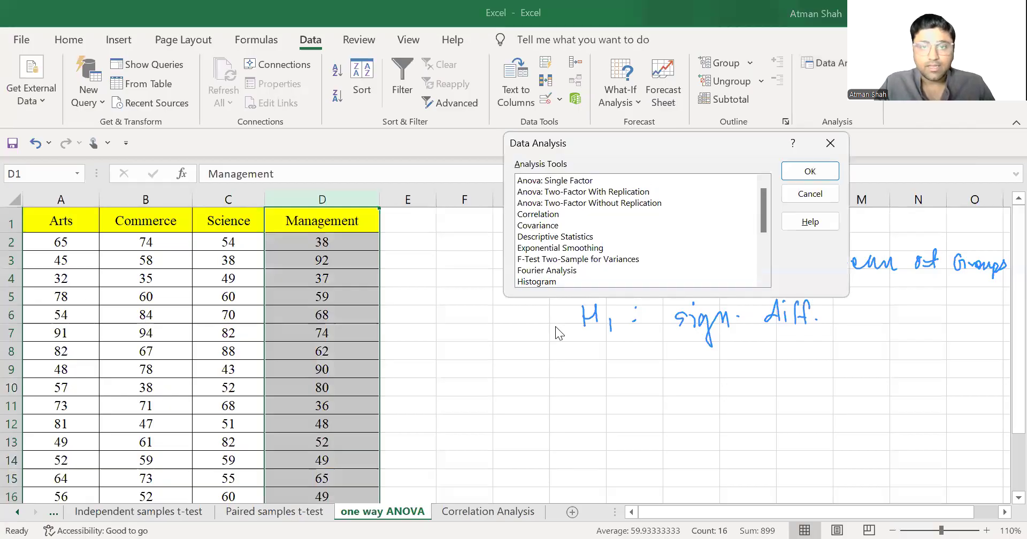
key("Home")
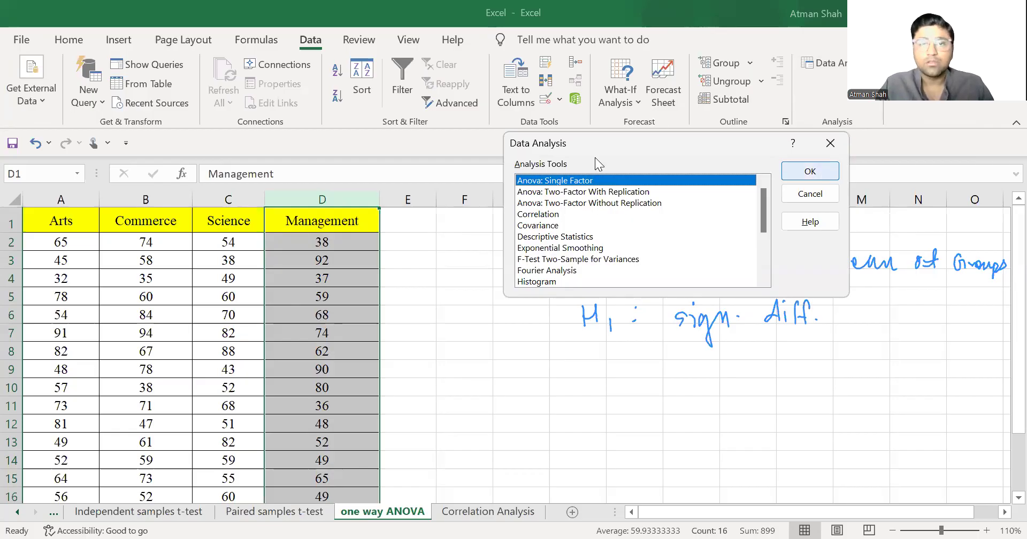
key("Return")
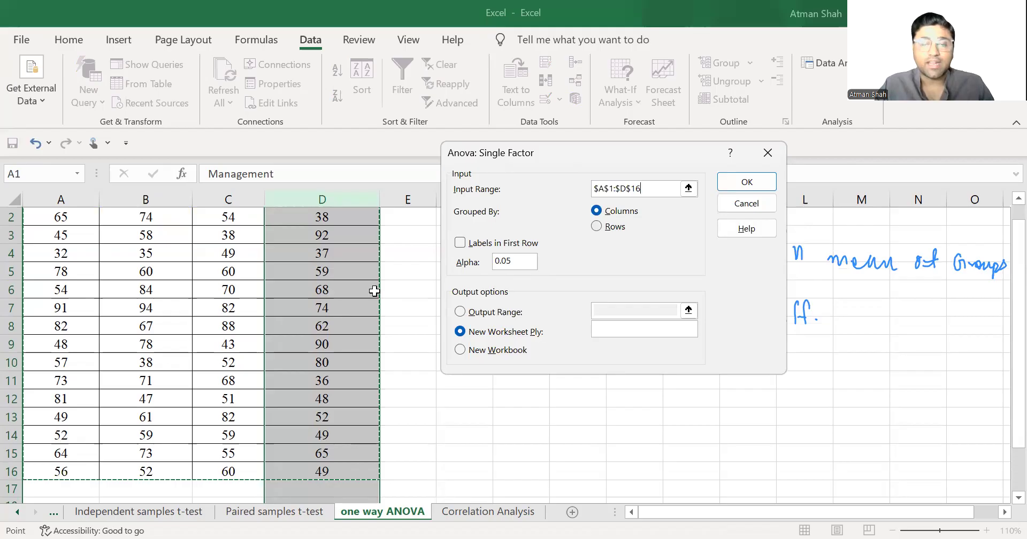
Tick Labels in First Row and run the ANOVA with output starting at F1.
scroll(175, 390, "up", 1)
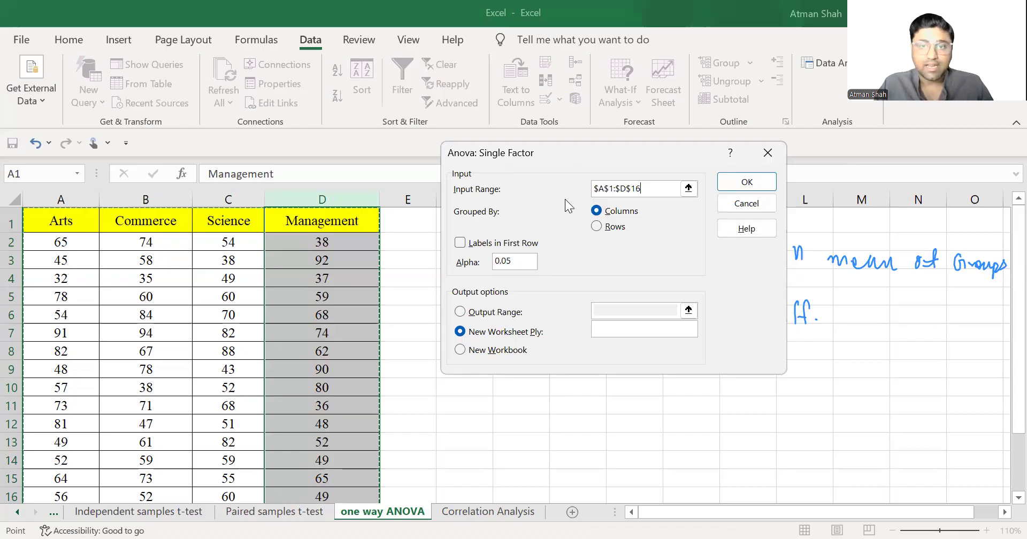
left_click(459, 246)
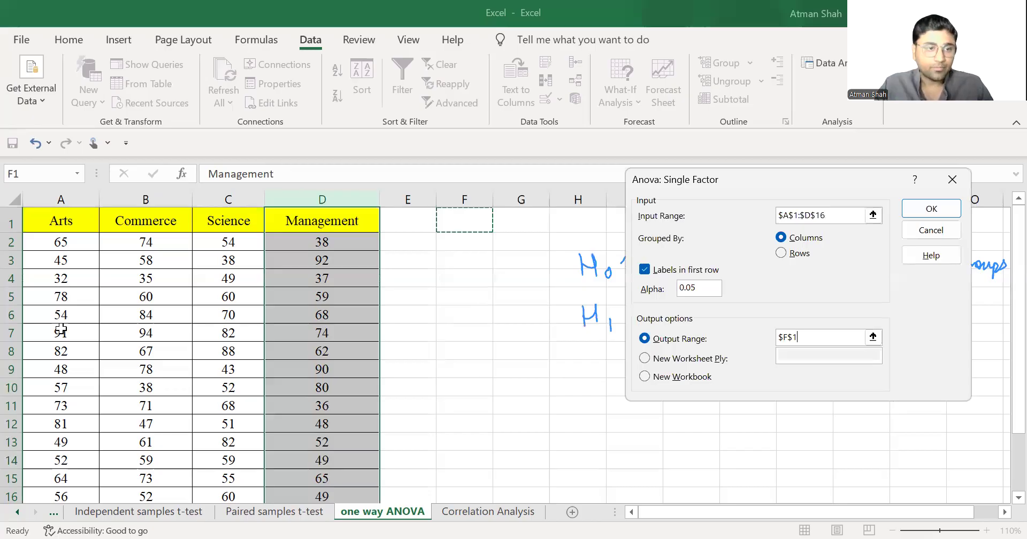
Autofit column F and fill the F value 0.124134 in J13 yellow.
double_click(494, 194)
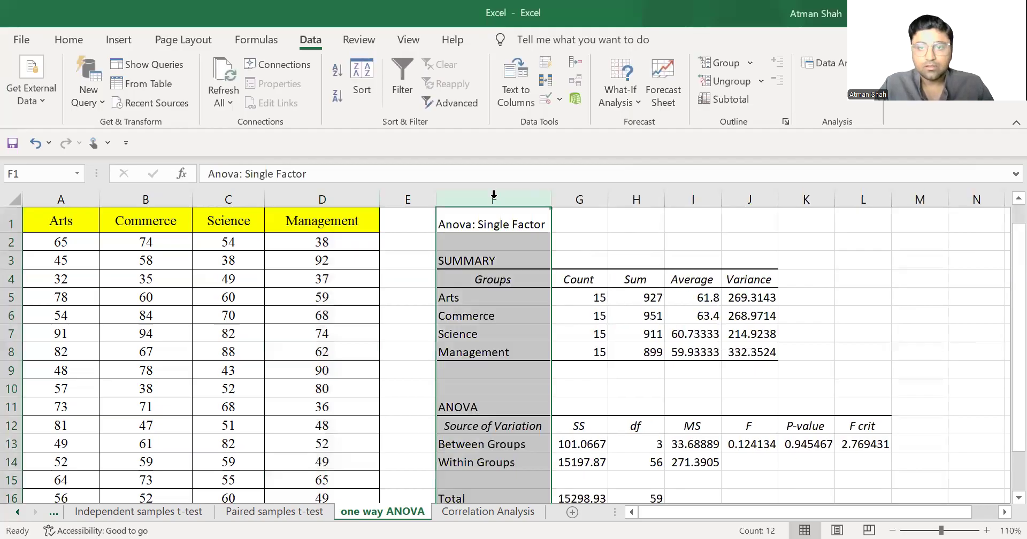
scroll(494, 195, "down", 1)
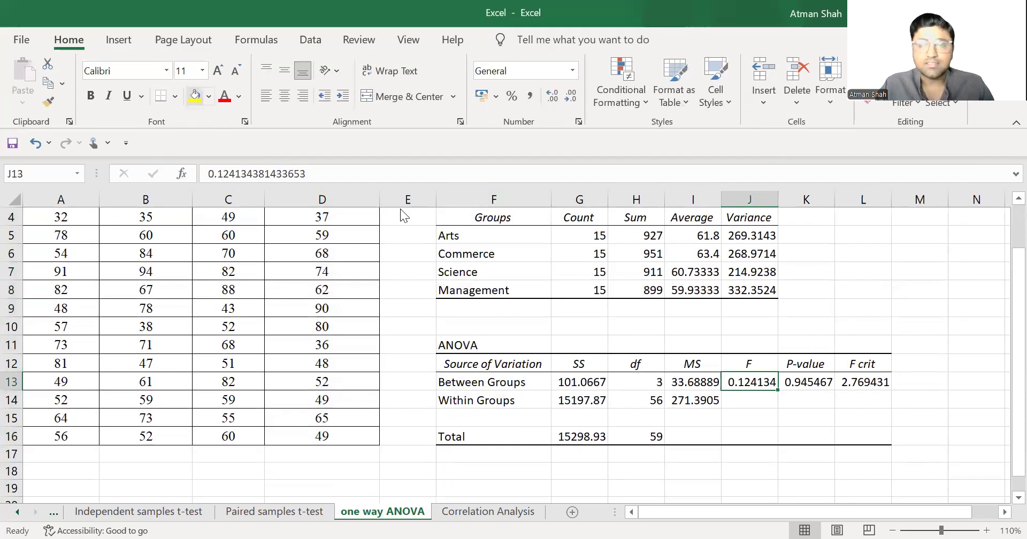
key("alt+h")
key("h")
key("Return")
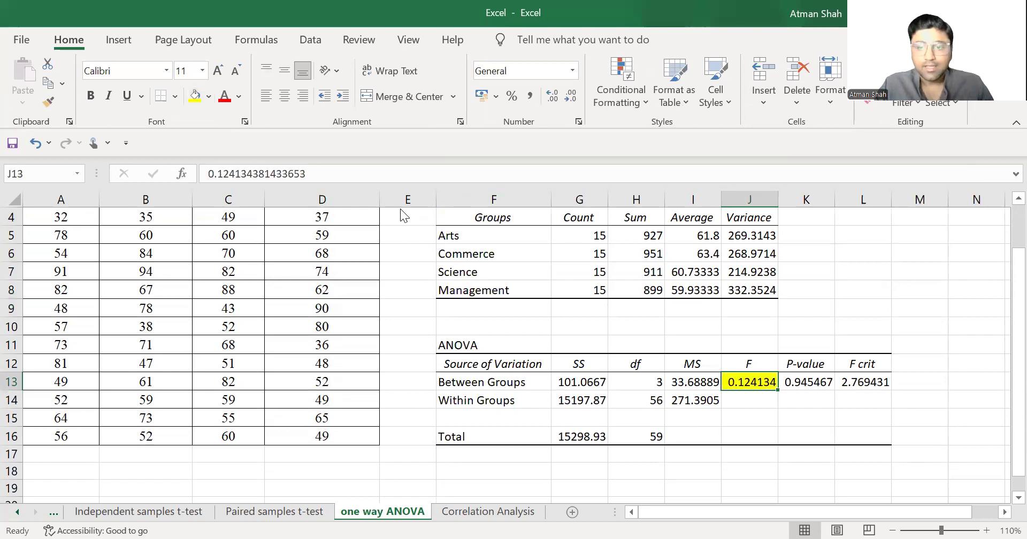
Fill the P-value 0.945467 in K13 orange.
key("Right")
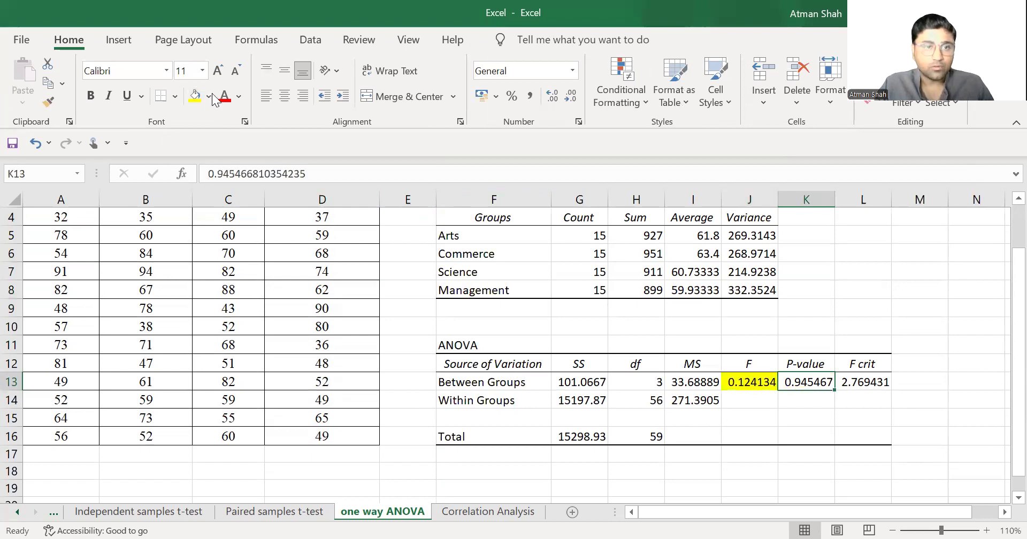
left_click(209, 96)
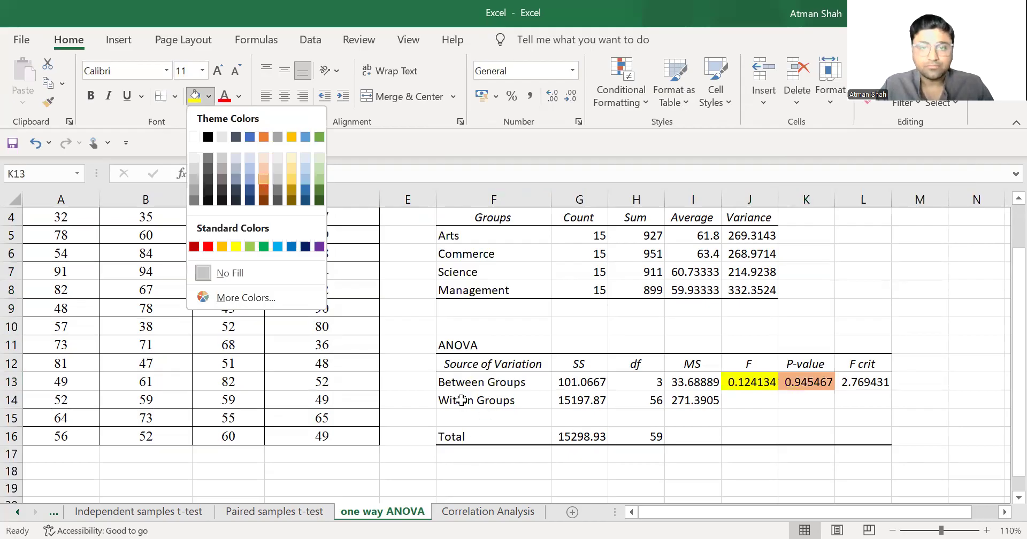
scroll(461, 400, "up", 1)
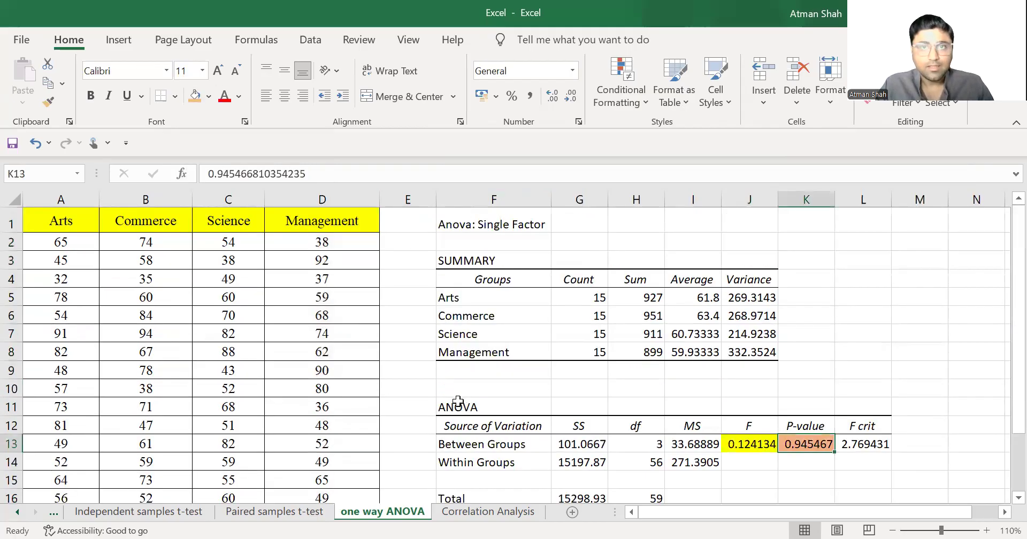
scroll(458, 401, "down", 1)
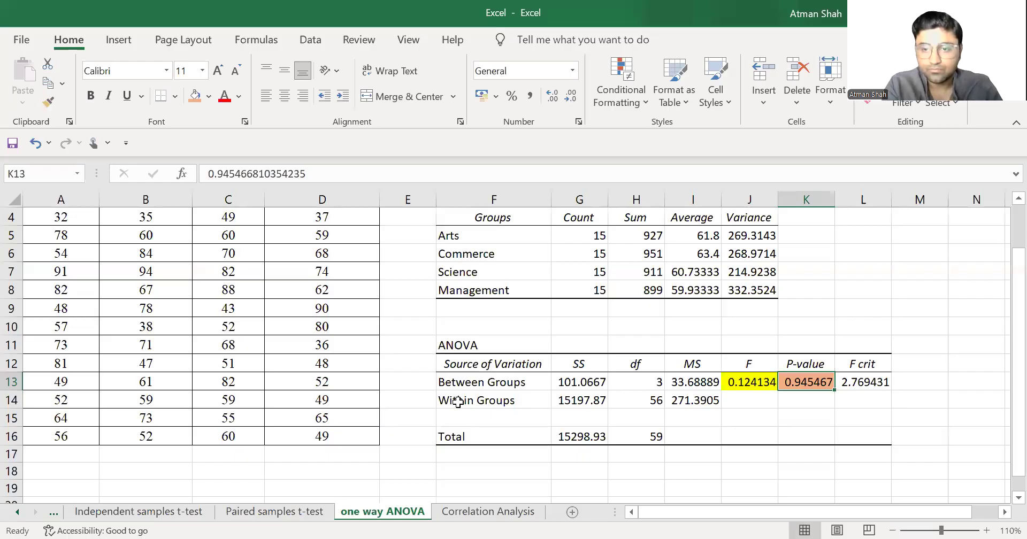
Circle the P-value 0.945467 with the pen and write "> 0.05" below it.
left_click_drag(791, 361, 843, 366)
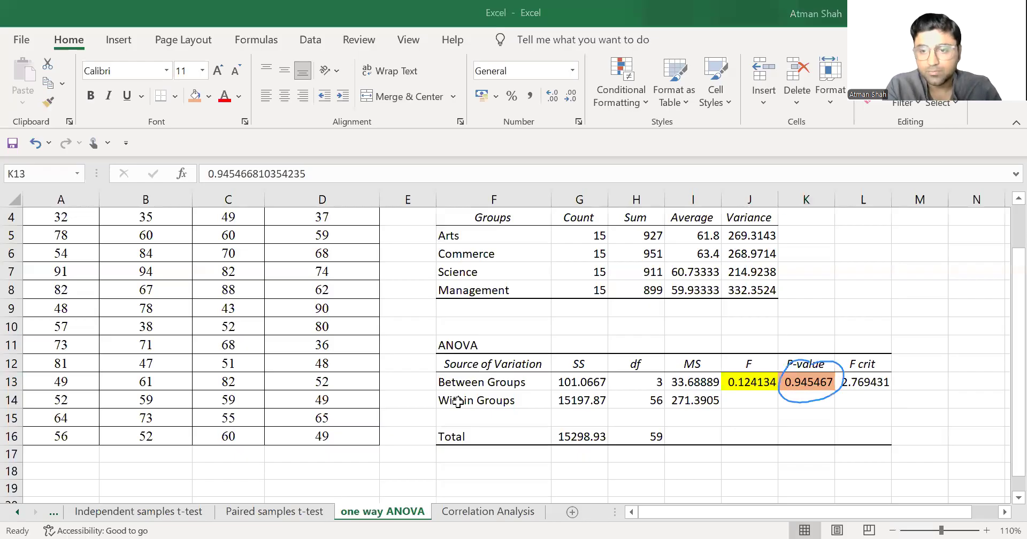
left_click_drag(845, 405, 844, 422)
left_click_drag(876, 408, 906, 406)
left_click(889, 415)
mouse_move(929, 405)
left_mouse_down()
mouse_move(924, 414)
mouse_move(938, 399)
left_mouse_up()
mouse_move(928, 415)
left_mouse_down()
mouse_move(904, 455)
mouse_move(913, 443)
left_mouse_up()
Draw an arrow down from "> 0.05" and handwrite "Fail to reject H0".
mouse_move(849, 485)
left_mouse_down()
mouse_move(862, 488)
mouse_move(864, 475)
mouse_move(857, 497)
left_mouse_up()
left_click_drag(867, 488, 893, 490)
left_click(889, 469)
mouse_move(902, 469)
left_mouse_down()
mouse_move(903, 491)
mouse_move(913, 489)
left_mouse_up()
left_click_drag(906, 475, 919, 473)
left_click_drag(925, 473, 926, 473)
left_click_drag(942, 478, 963, 476)
left_click(967, 456)
mouse_move(969, 465)
left_mouse_down()
mouse_move(963, 484)
mouse_move(991, 469)
left_mouse_up()
left_click_drag(996, 451, 994, 471)
mouse_move(985, 462)
left_mouse_down()
mouse_move(1007, 453)
mouse_move(983, 498)
left_mouse_up()
left_click_drag(984, 488, 993, 487)
left_click_drag(994, 478, 993, 497)
mouse_move(999, 492)
left_mouse_down()
mouse_move(1001, 501)
mouse_move(1000, 489)
left_mouse_up()
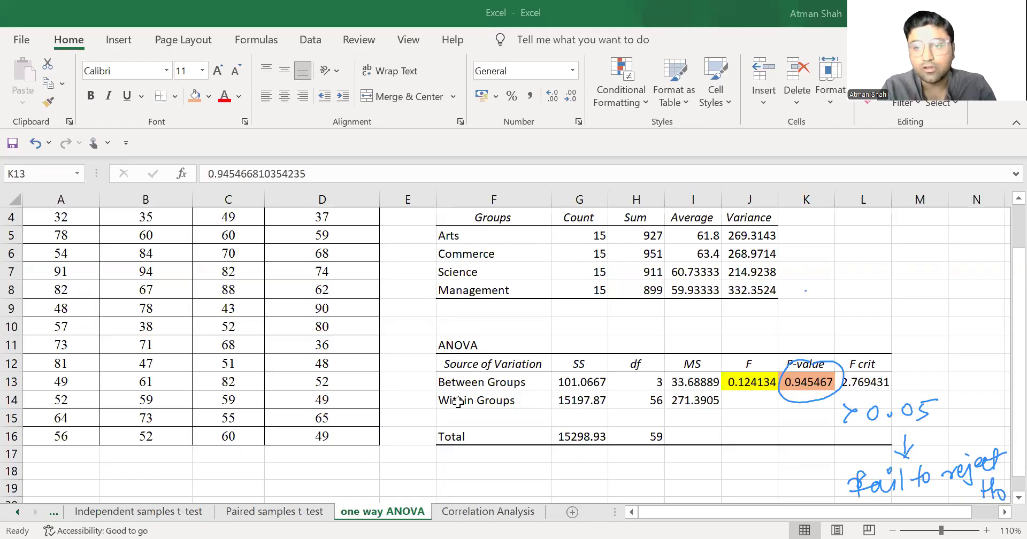
Handwrite "No significant" beside the ANOVA summary table.
left_click_drag(805, 302, 818, 287)
left_click_drag(833, 291, 860, 303)
left_click_drag(883, 288, 883, 302)
mouse_move(894, 292)
left_mouse_down()
mouse_move(899, 321)
mouse_move(912, 303)
left_mouse_up()
left_click_drag(918, 278, 919, 297)
mouse_move(934, 270)
left_mouse_down()
mouse_move(926, 299)
mouse_move(942, 286)
left_mouse_up()
left_click_drag(943, 284, 945, 297)
left_click_drag(959, 285, 956, 298)
left_click_drag(971, 284, 988, 293)
left_click_drag(994, 273, 995, 294)
left_click_drag(983, 282, 1006, 278)
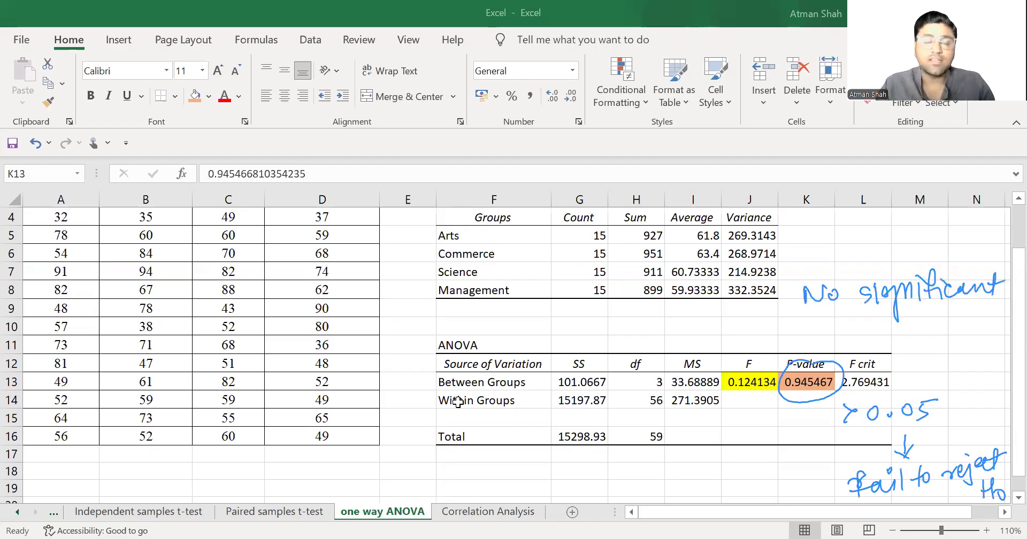